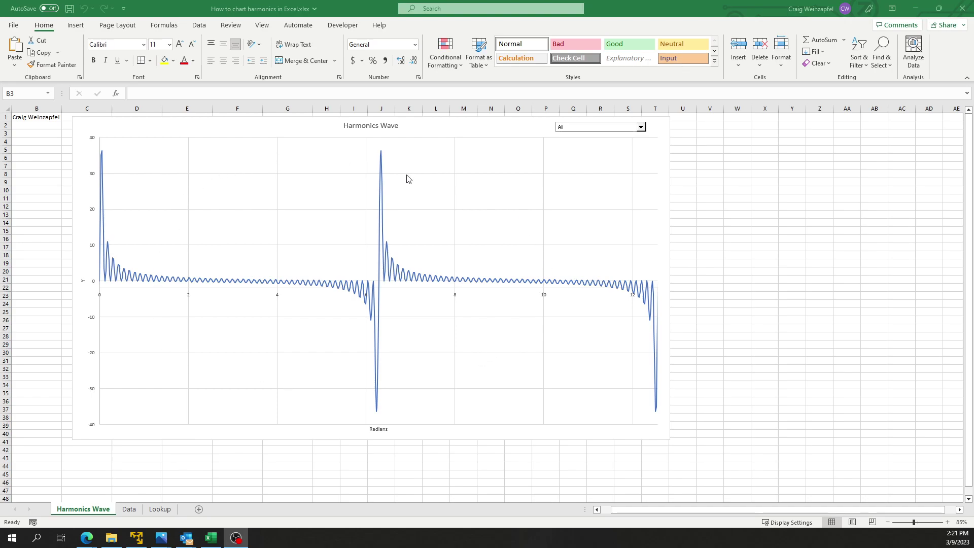
Step: Preview each chart waveform in turn: Square, Triangle, Saw Tooth (down), Saw Tooth (up), and All
left_click(642, 128)
left_click(641, 128)
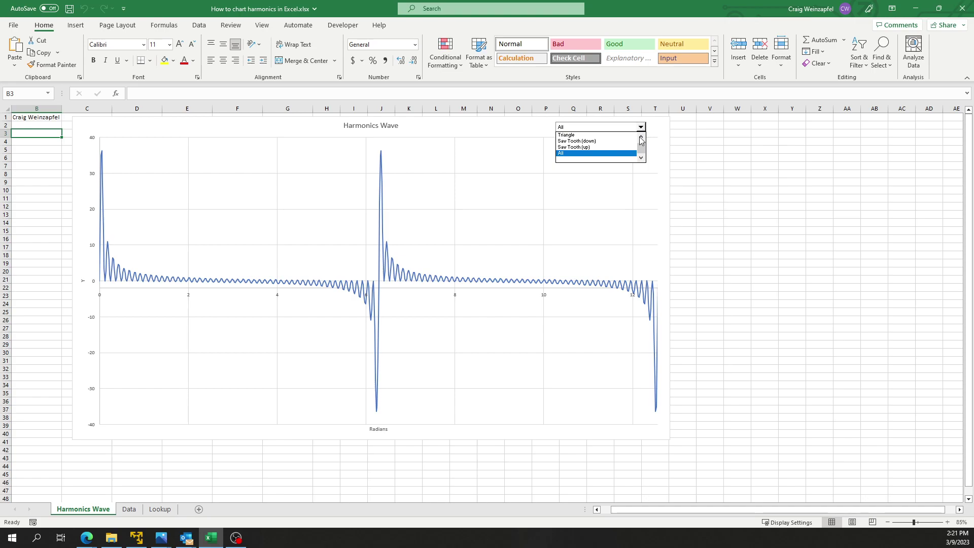
left_click(640, 137)
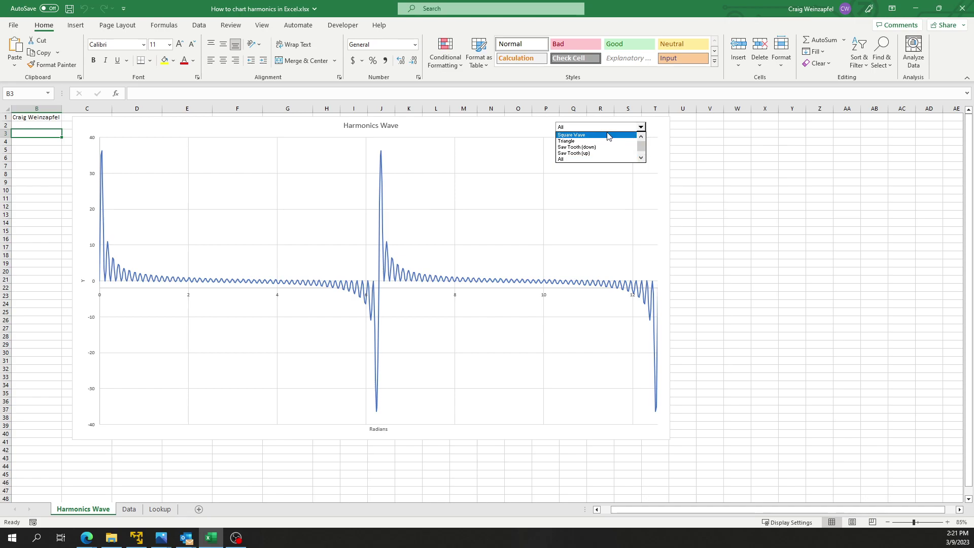
left_click(608, 136)
left_click(641, 127)
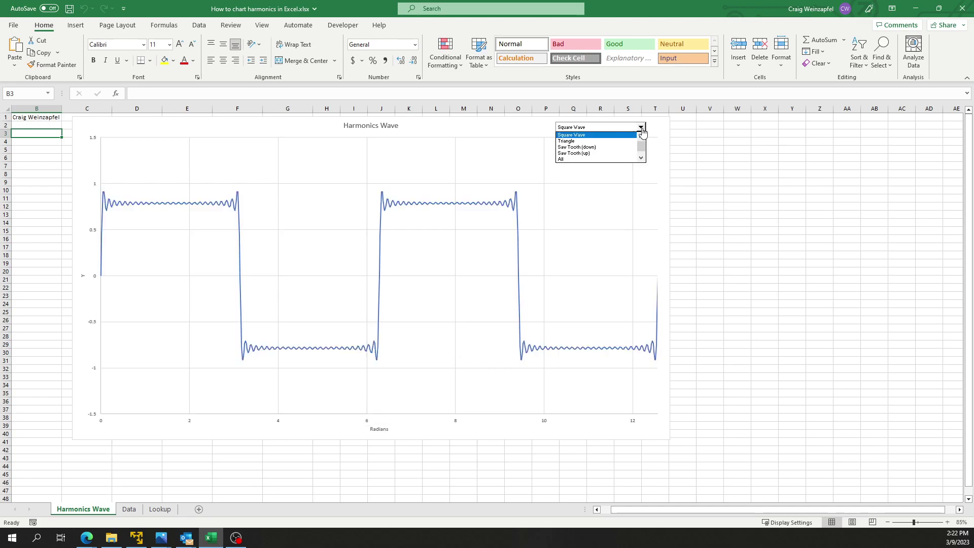
left_click(608, 141)
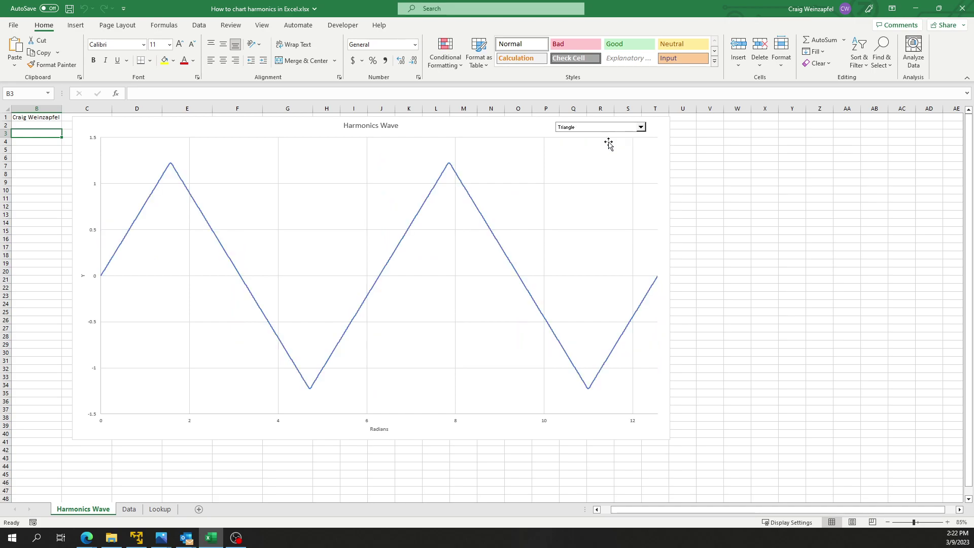
left_click(640, 127)
left_click(619, 142)
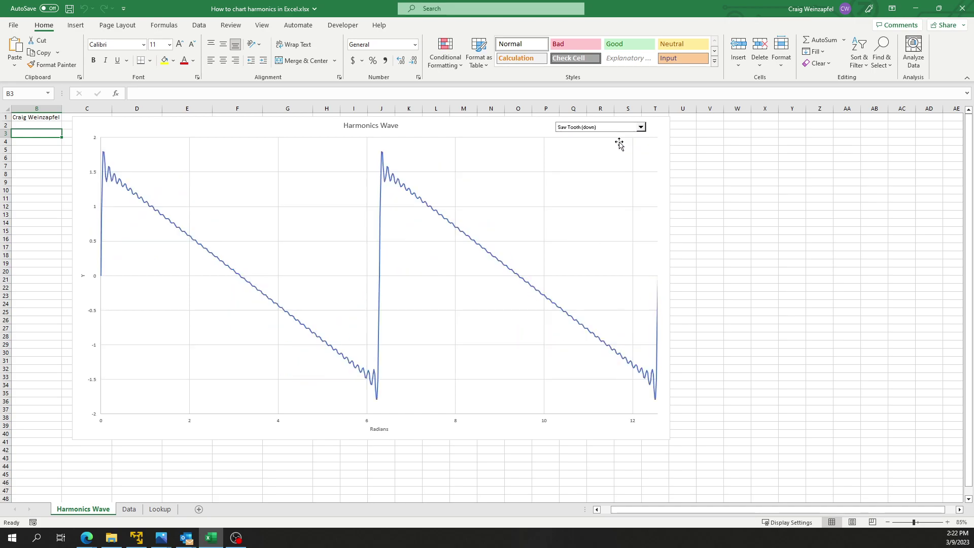
left_click(640, 127)
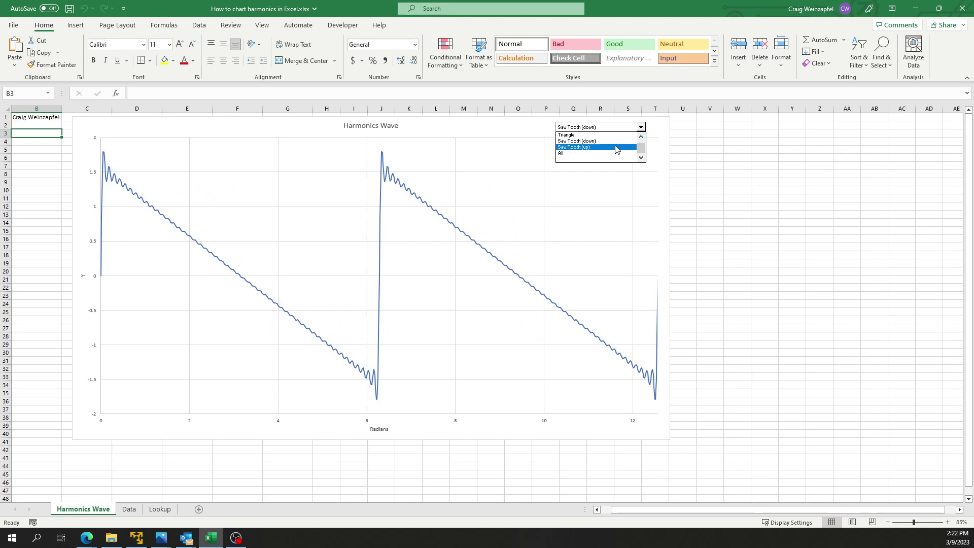
left_click(615, 147)
left_click(641, 127)
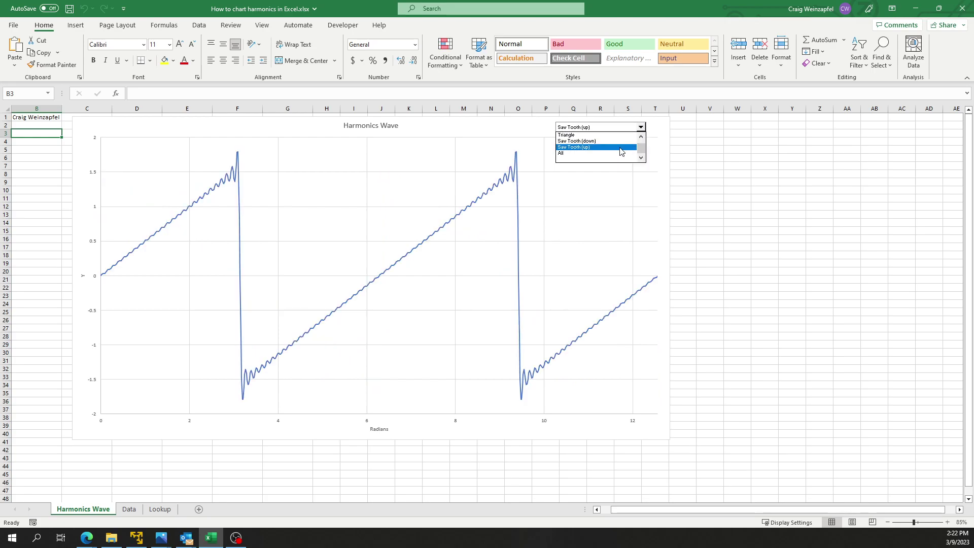
left_click(613, 154)
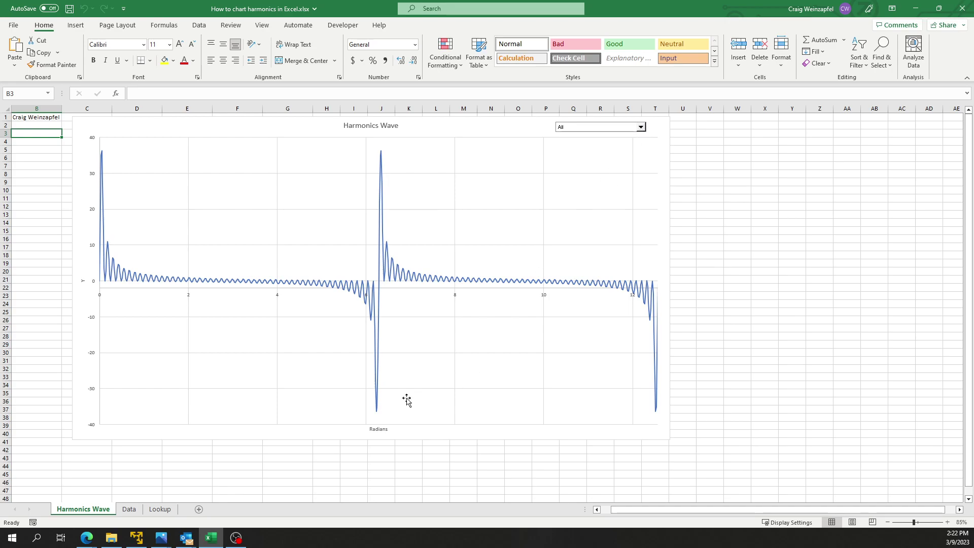
Step: Set the chart's wave-type dropdown back to Square Wave
left_click(642, 129)
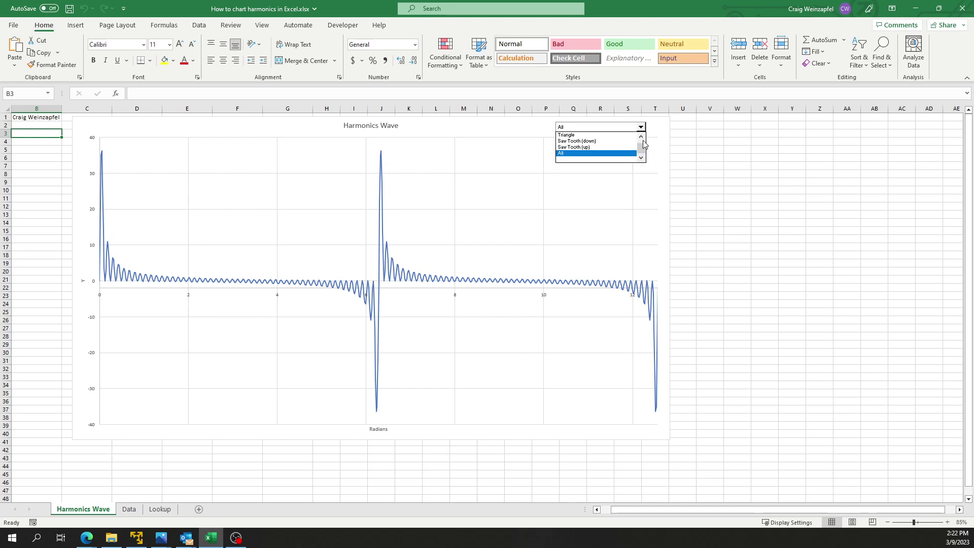
left_click(625, 136)
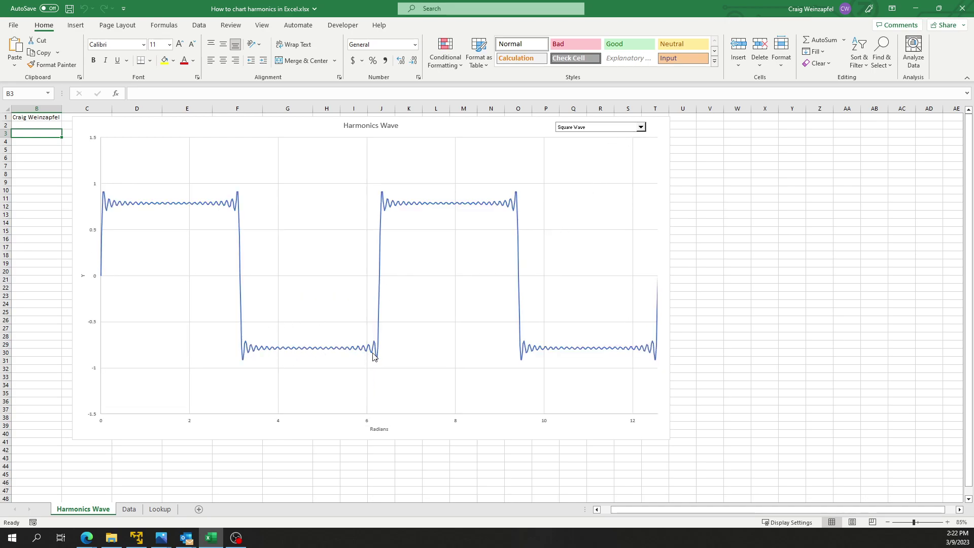
mouse_move(375, 354)
Step: On the Data sheet, inspect the Degrees column, then select the column B radians and the first harmonic rows
left_click(129, 508)
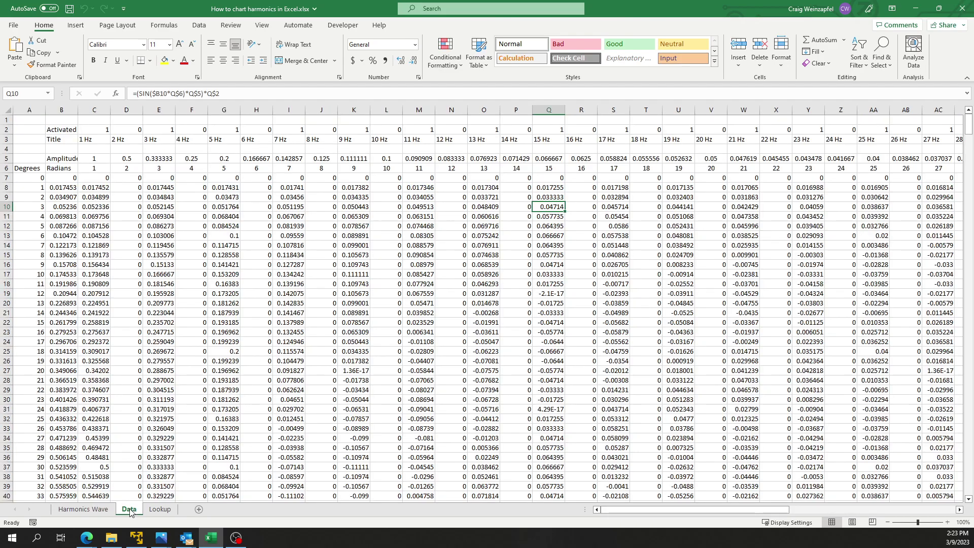
left_click(31, 176)
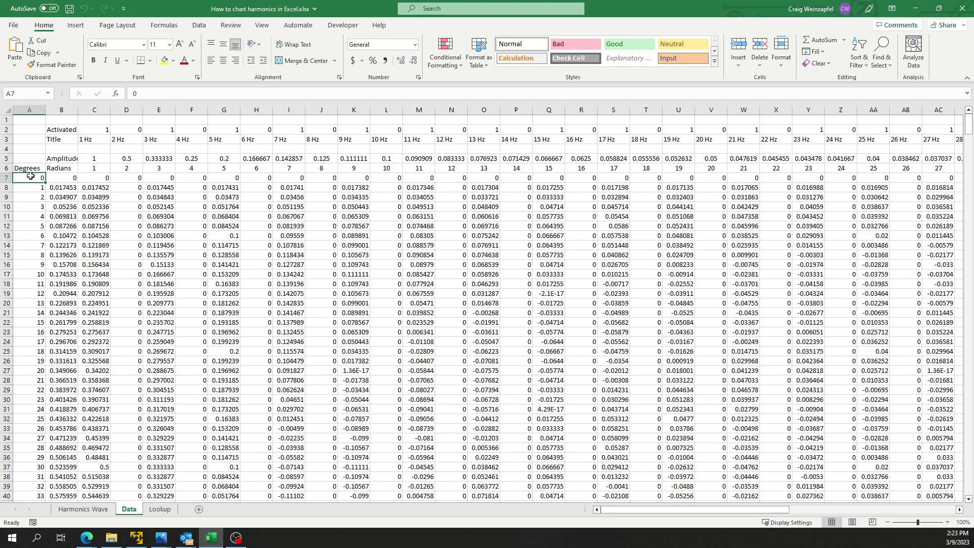
key("ctrl+Down")
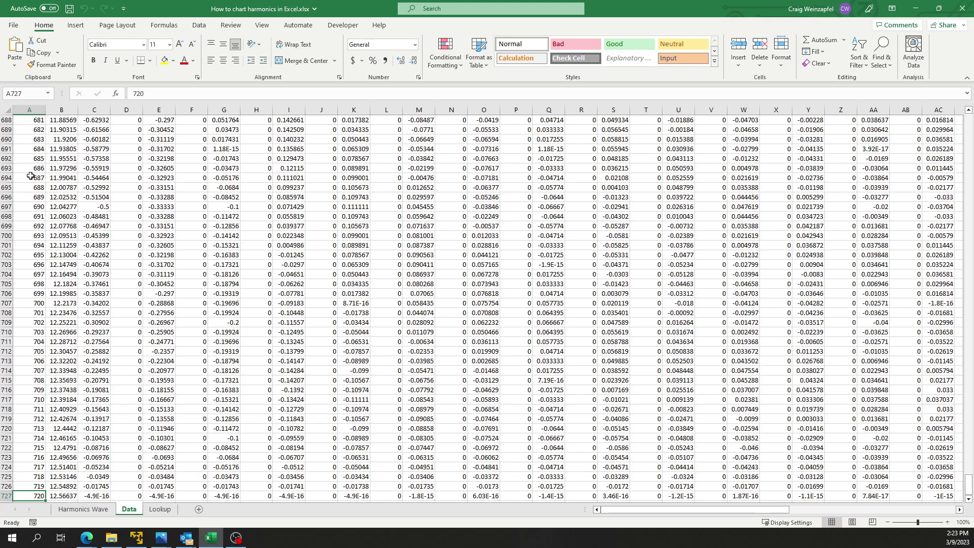
key("ctrl+Up")
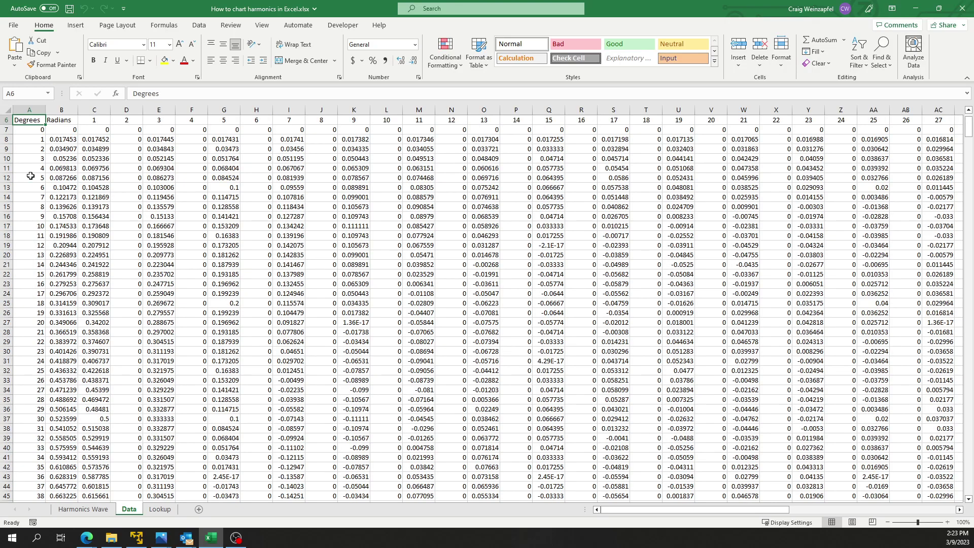
scroll(31, 176, "up", 2)
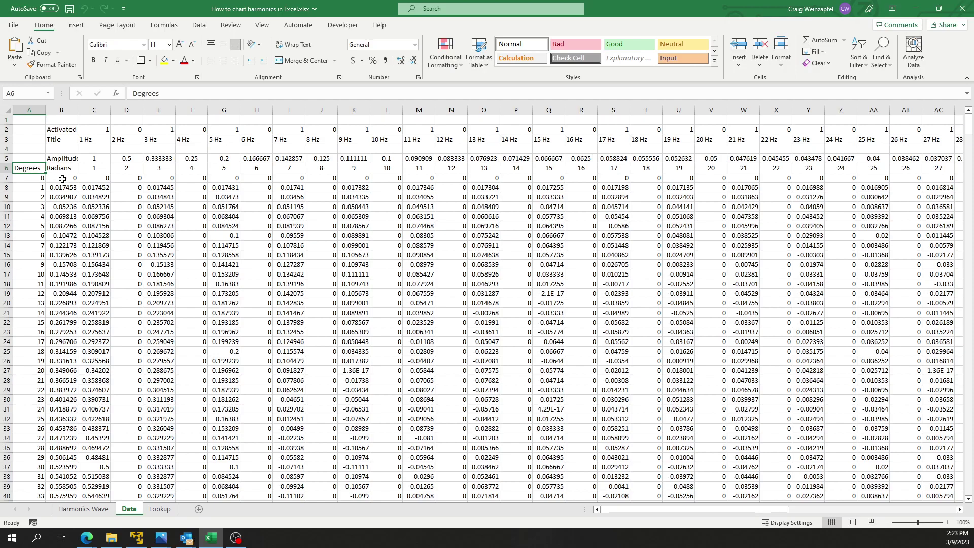
left_click_drag(62, 179, 60, 372)
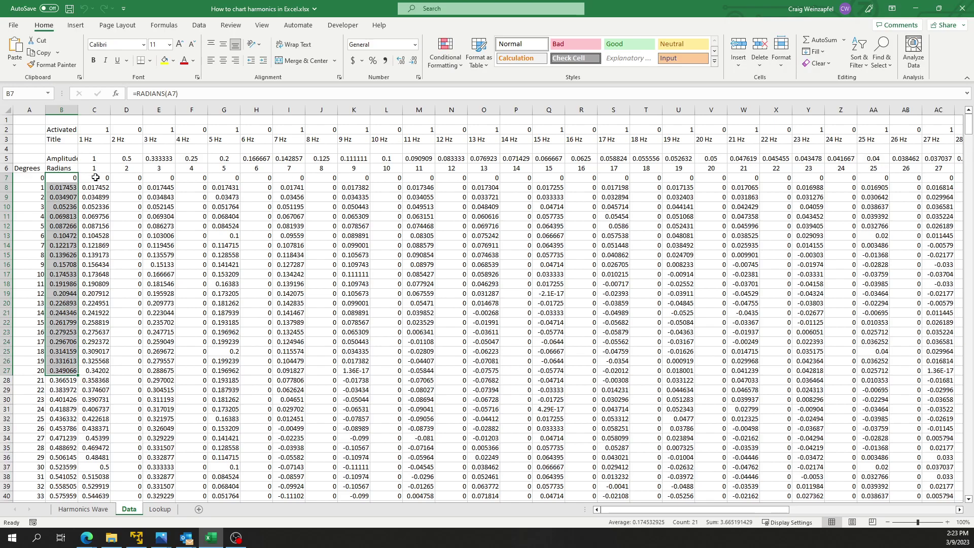
left_click_drag(95, 178, 865, 180)
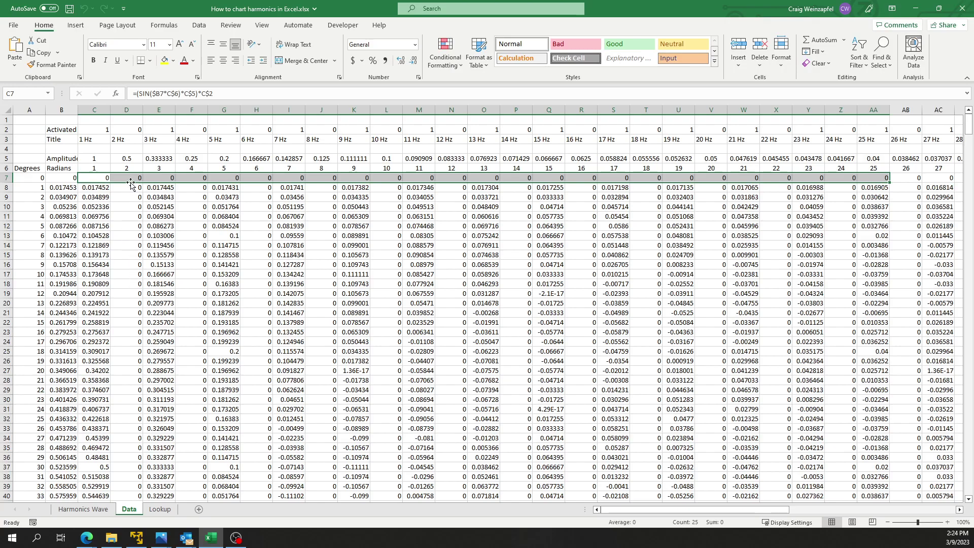
Step: Check cell D6, select the amplitude and harmonic-number rows, then return to the Harmonics Wave sheet
left_click(130, 167)
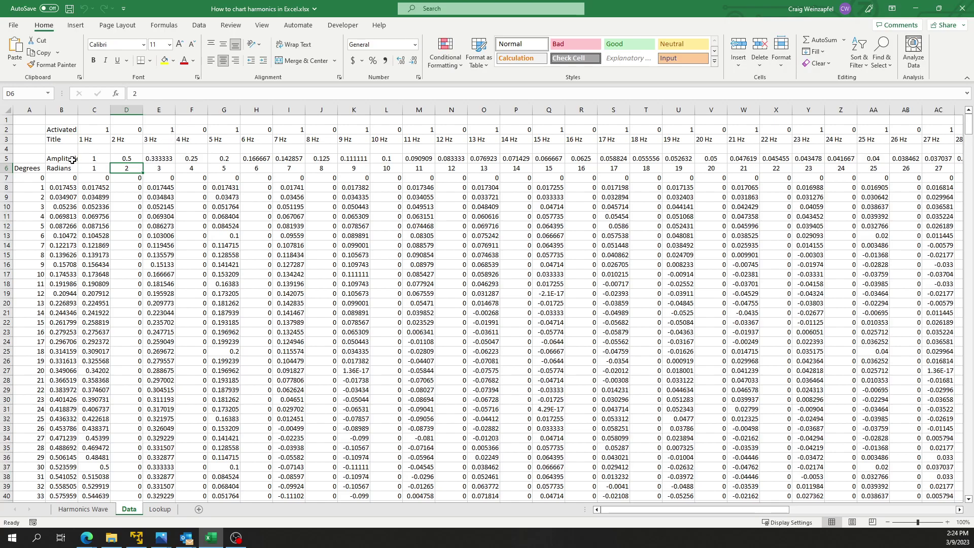
left_click_drag(91, 159, 908, 159)
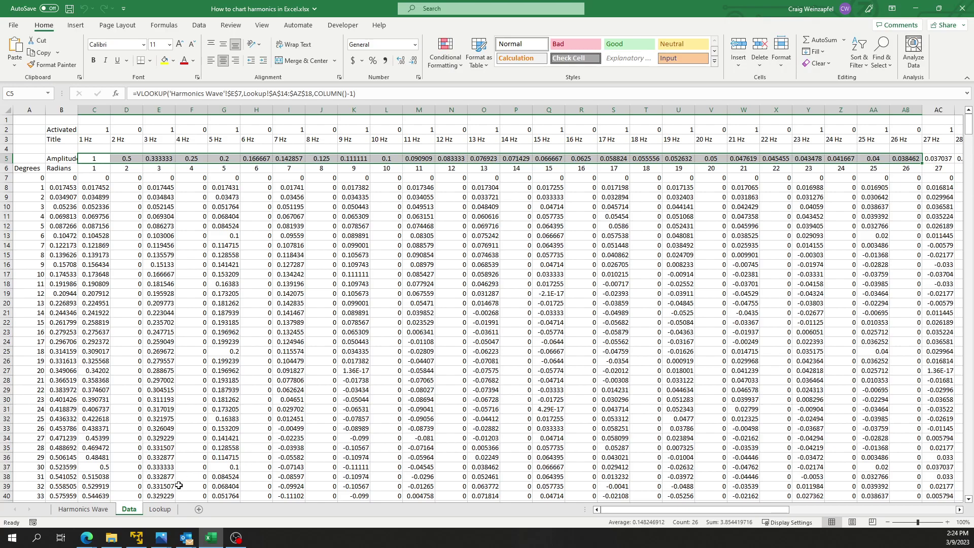
left_click(82, 509)
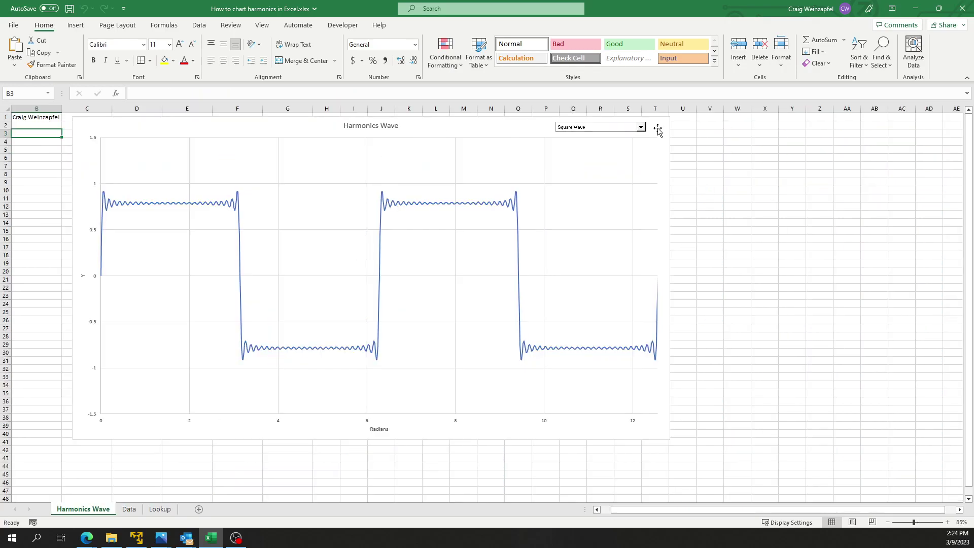
Step: Confirm the chart still shows Square Wave, then move to the Lookup sheet
left_click(641, 127)
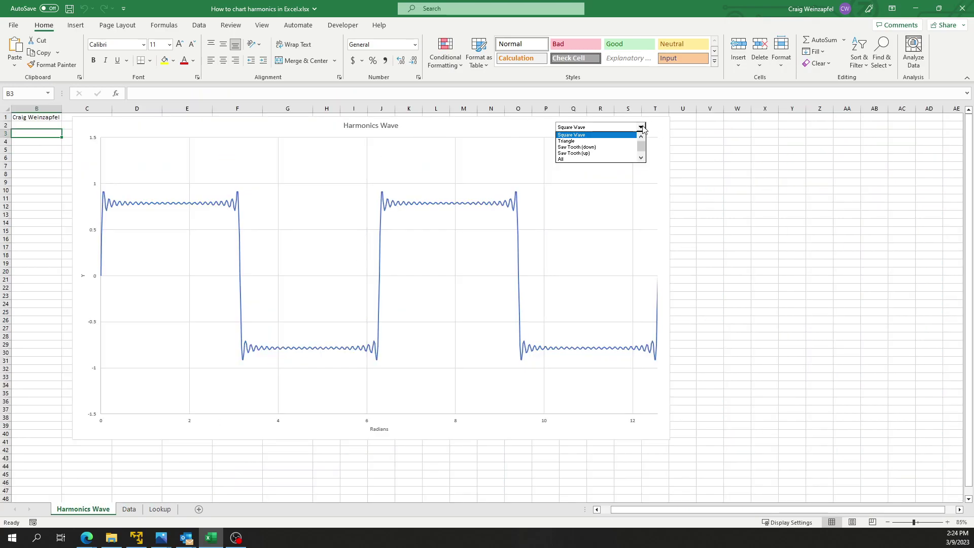
left_click(641, 127)
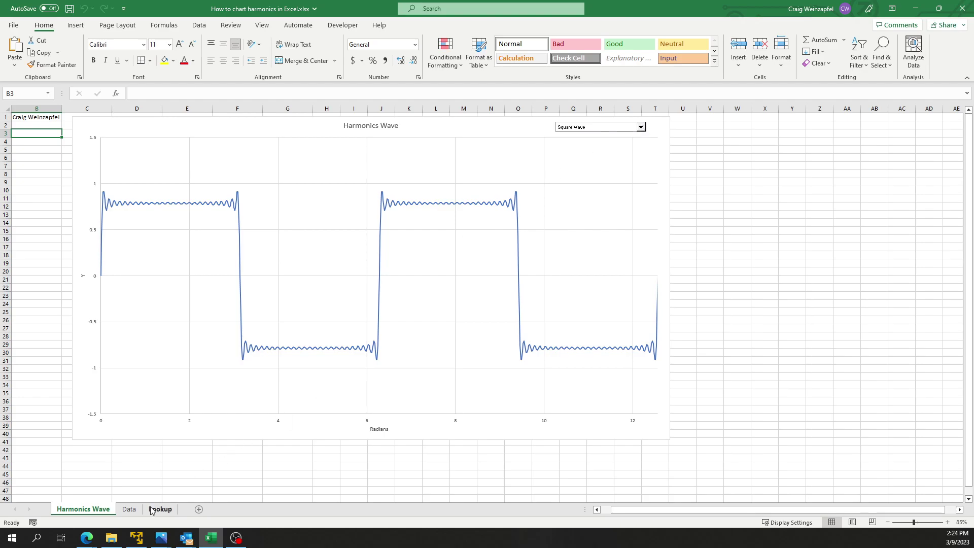
left_click(130, 510)
left_click(160, 510)
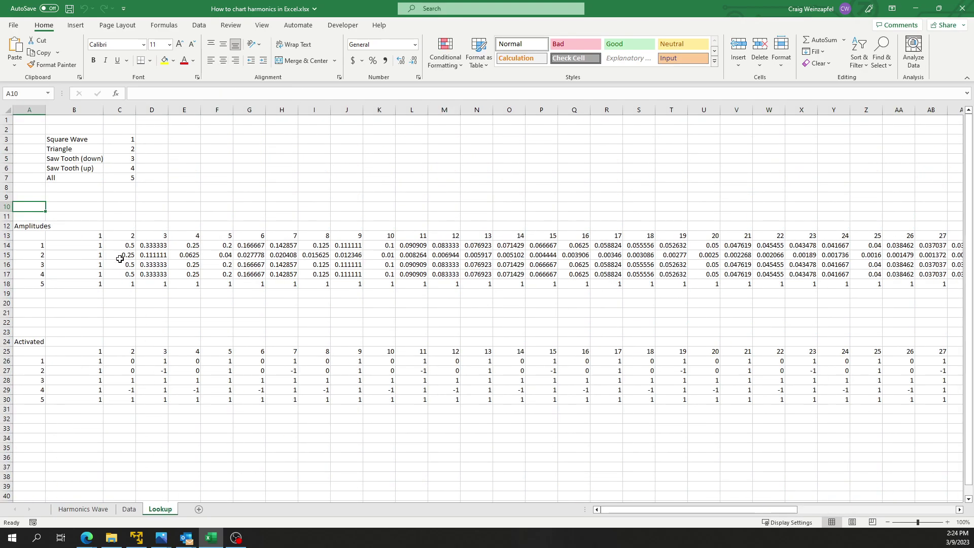
Step: On Lookup, select the wave list B3:C7, check Square Wave's number, and select amplitude row 14
left_click_drag(90, 139, 127, 178)
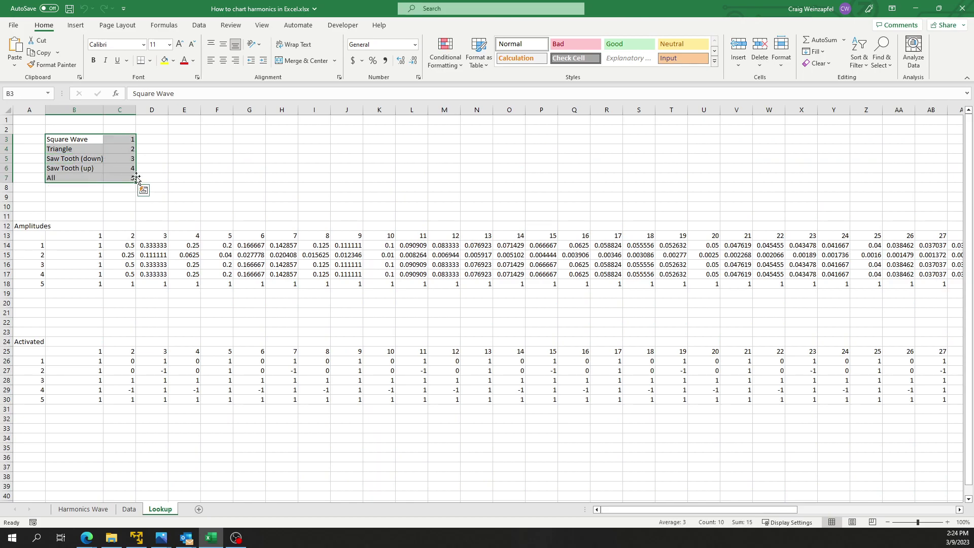
left_click(128, 139)
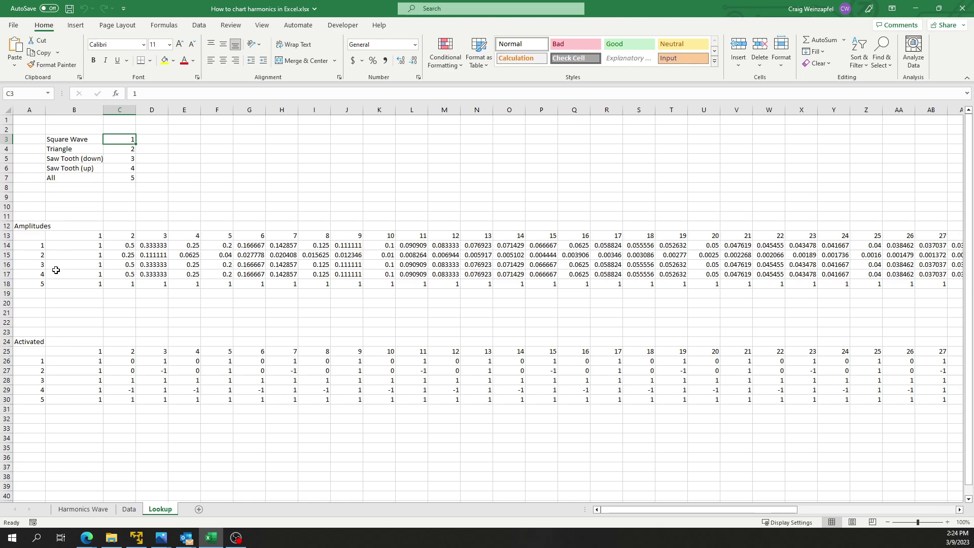
left_click_drag(81, 245, 941, 244)
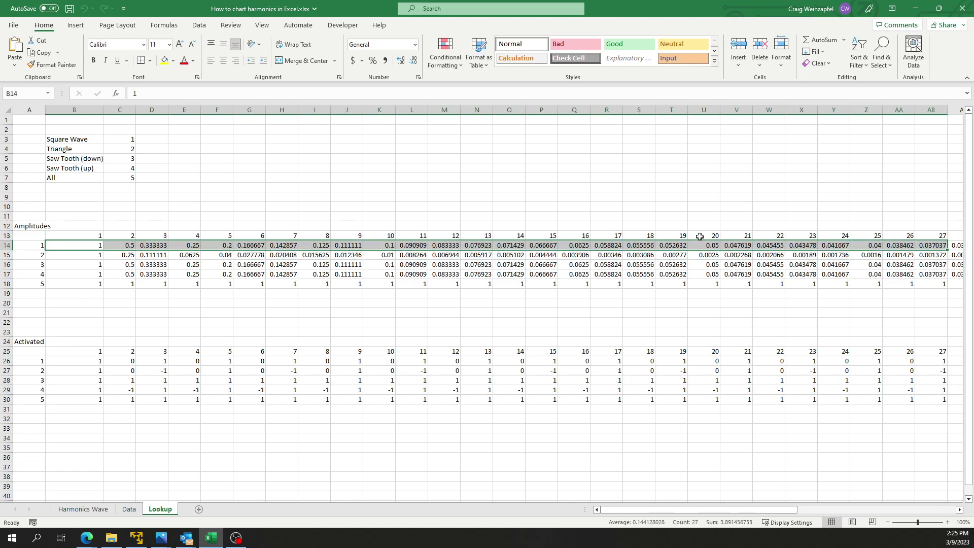
left_click(145, 244)
left_click(123, 245)
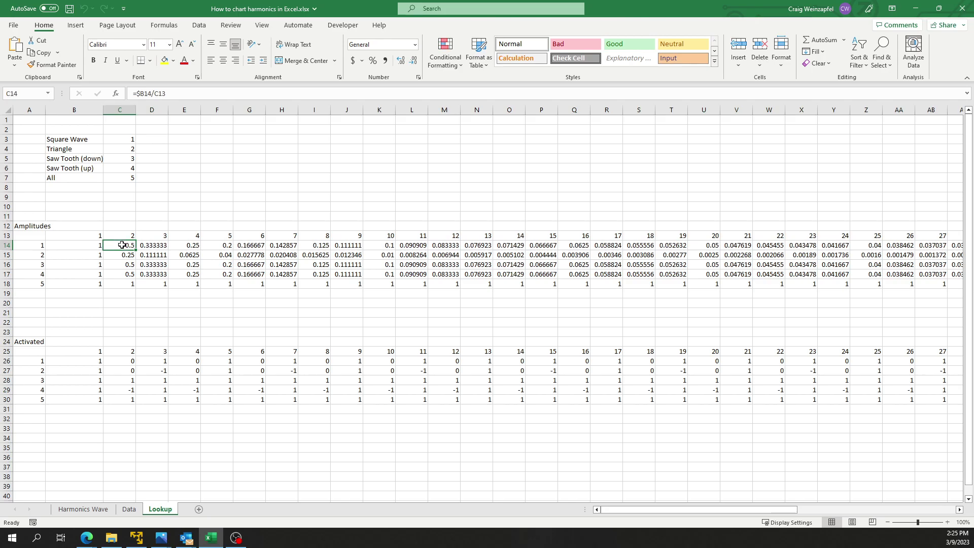
double_click(122, 245)
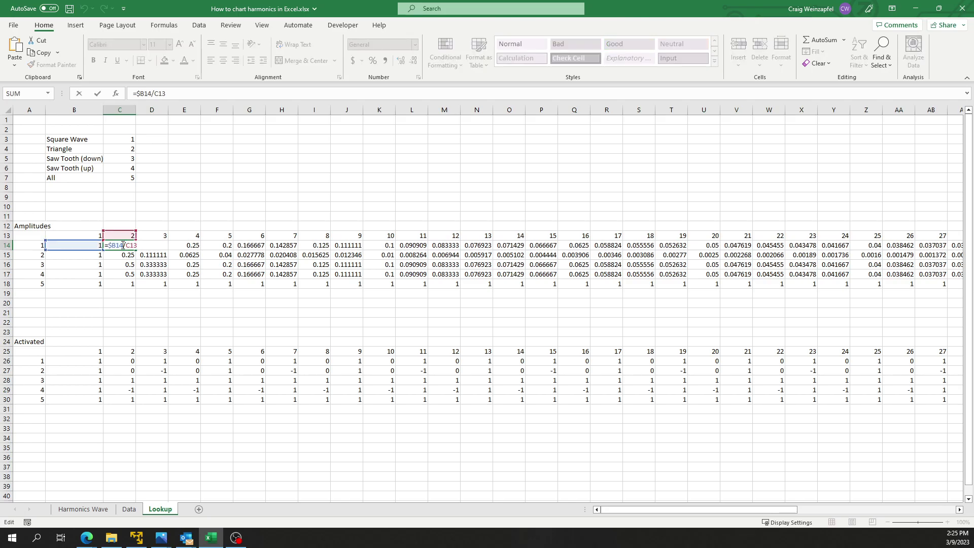
key("Return")
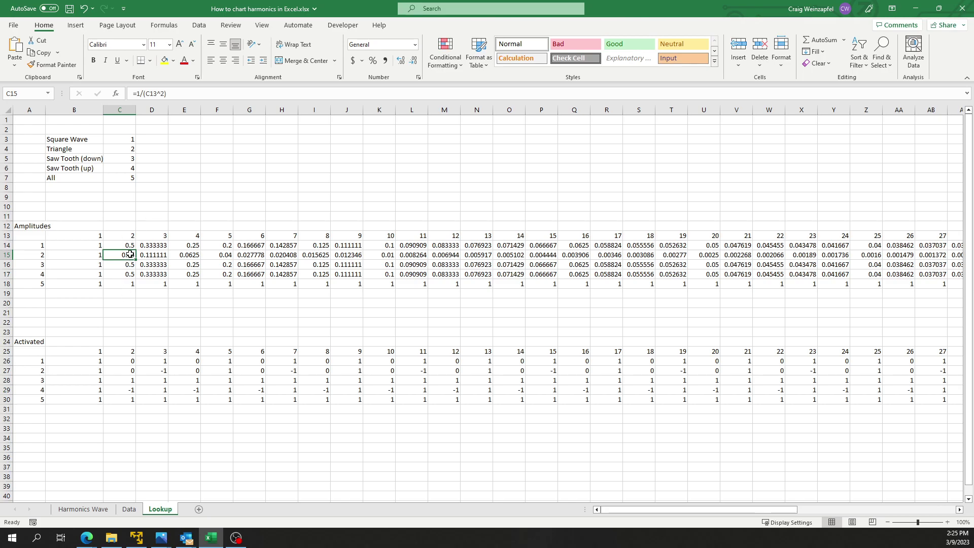
left_click_drag(126, 285, 843, 285)
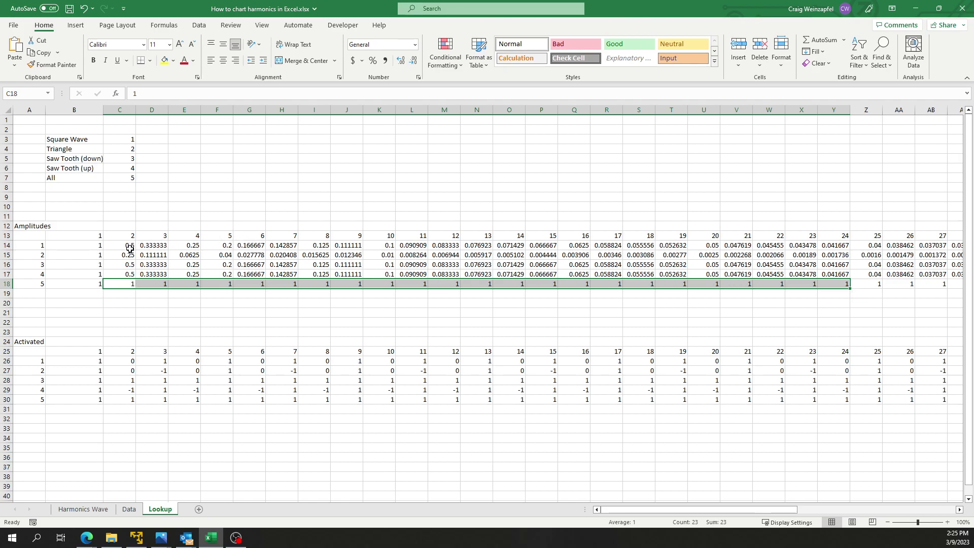
left_click(153, 264)
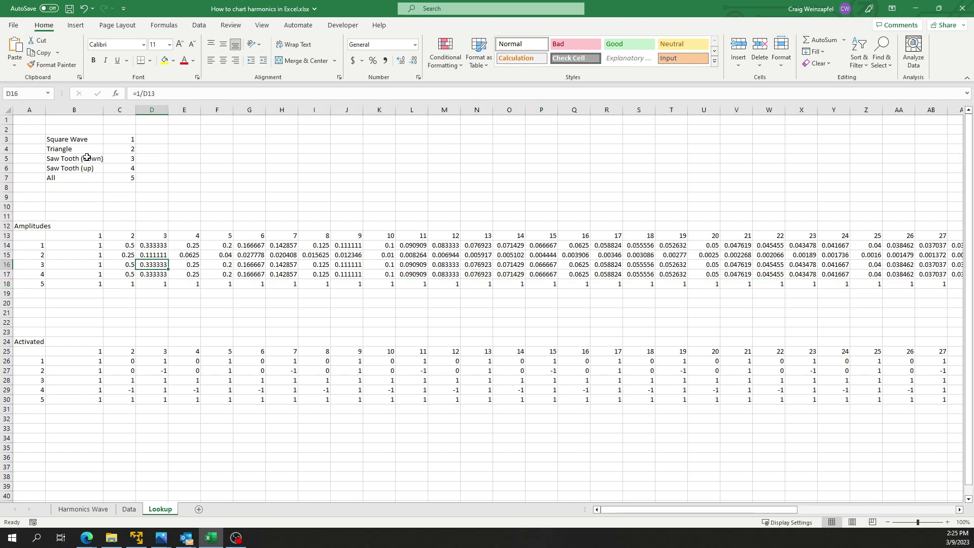
left_click_drag(90, 139, 89, 169)
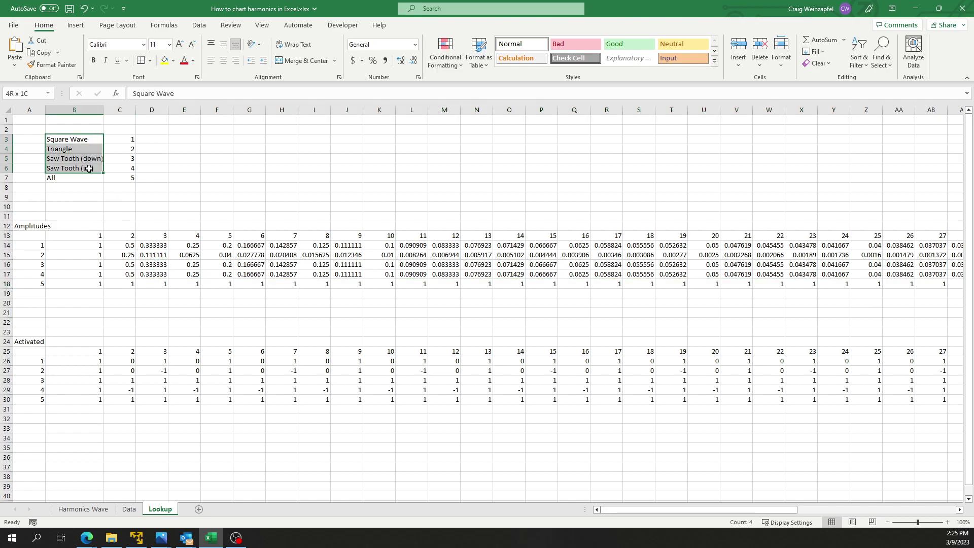
Step: Inspect the Lookup formulas in D14, C26 and C29, then go to the Harmonics Wave sheet
left_click(154, 245)
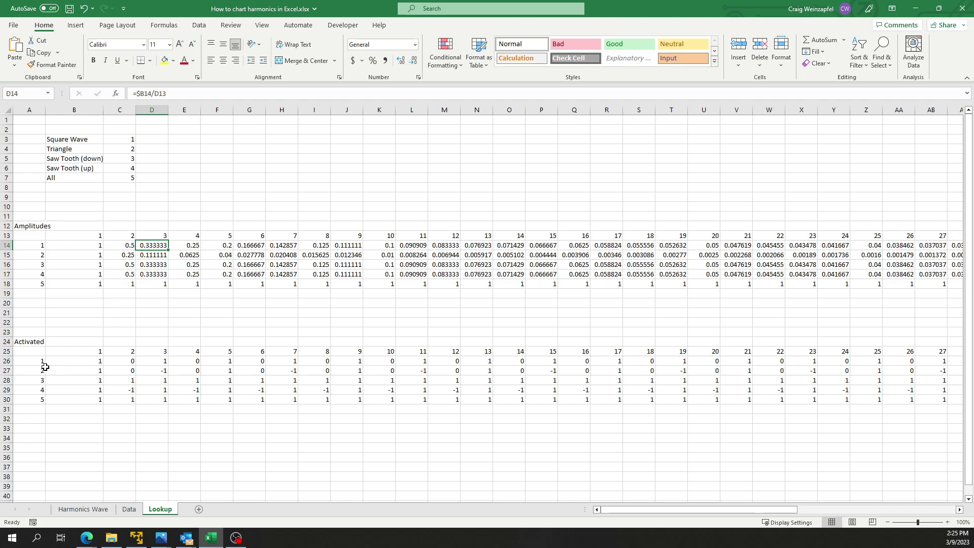
left_click(95, 358)
left_click(125, 361)
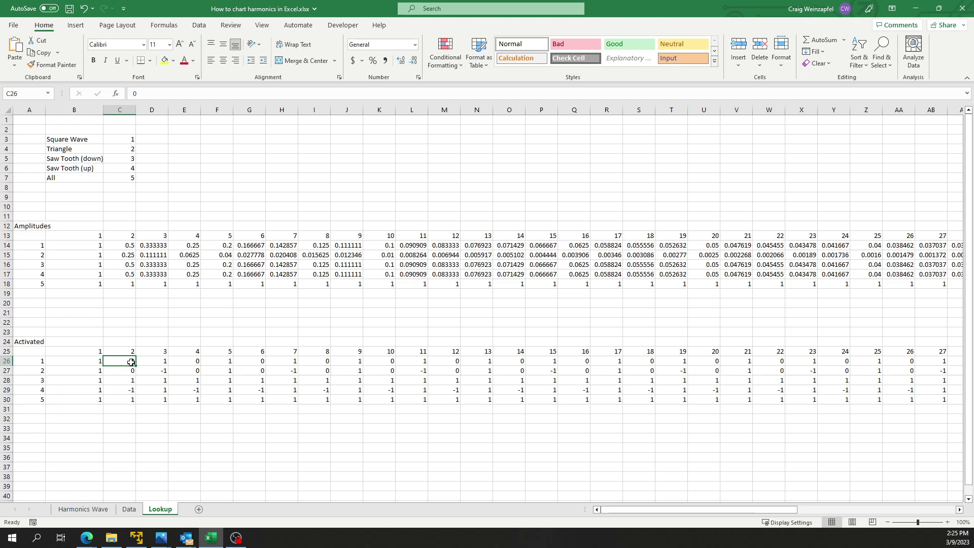
left_click(125, 390)
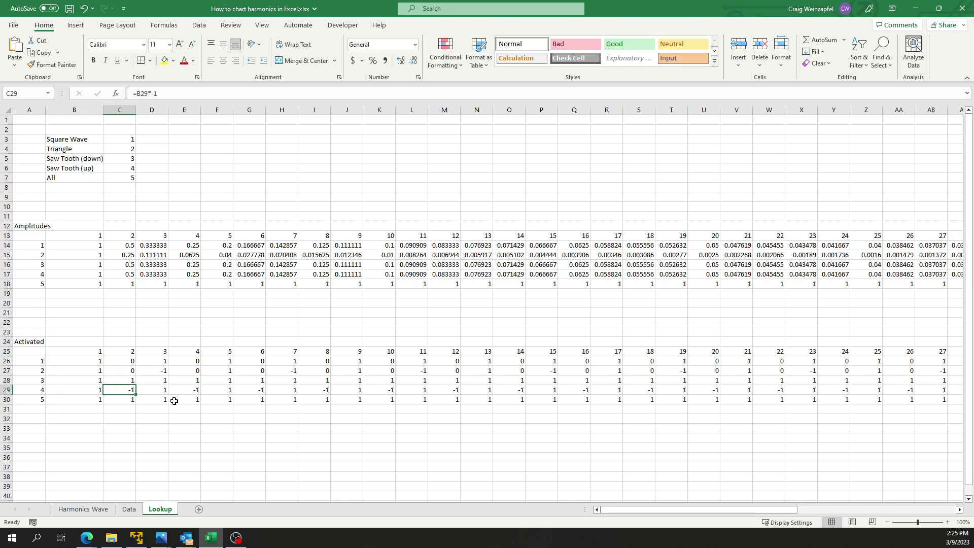
left_click(101, 509)
Step: Set the chart to Triangle, then check the activation value in Lookup cell D27
left_click(641, 128)
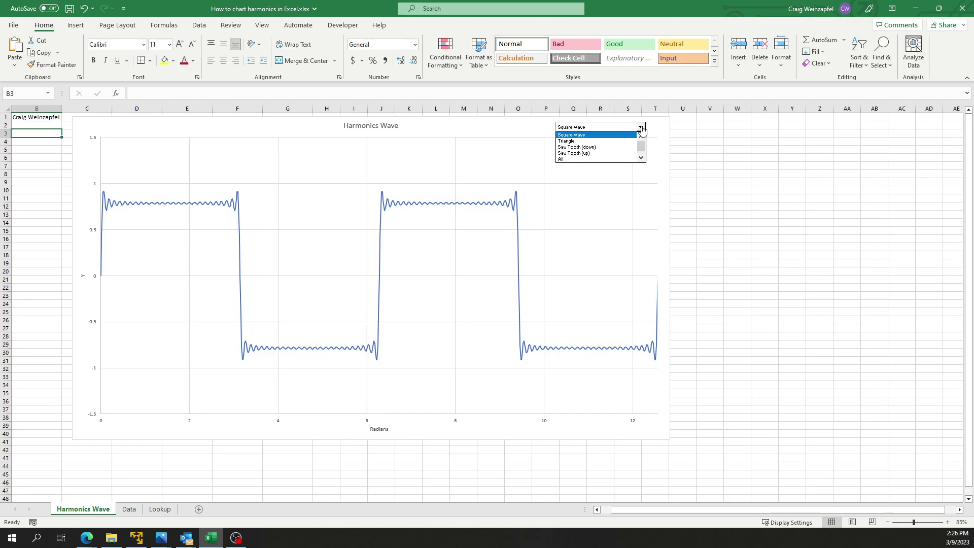
left_click(616, 141)
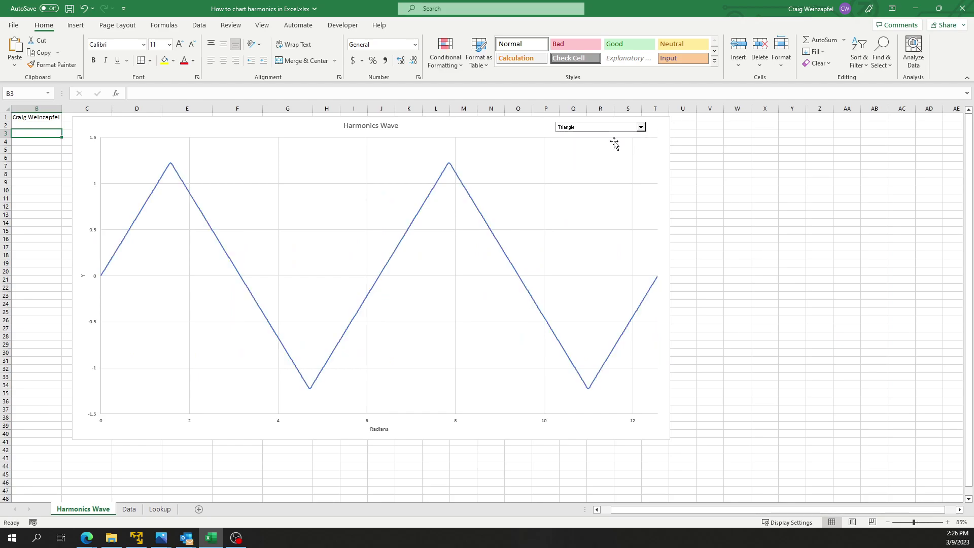
left_click(151, 510)
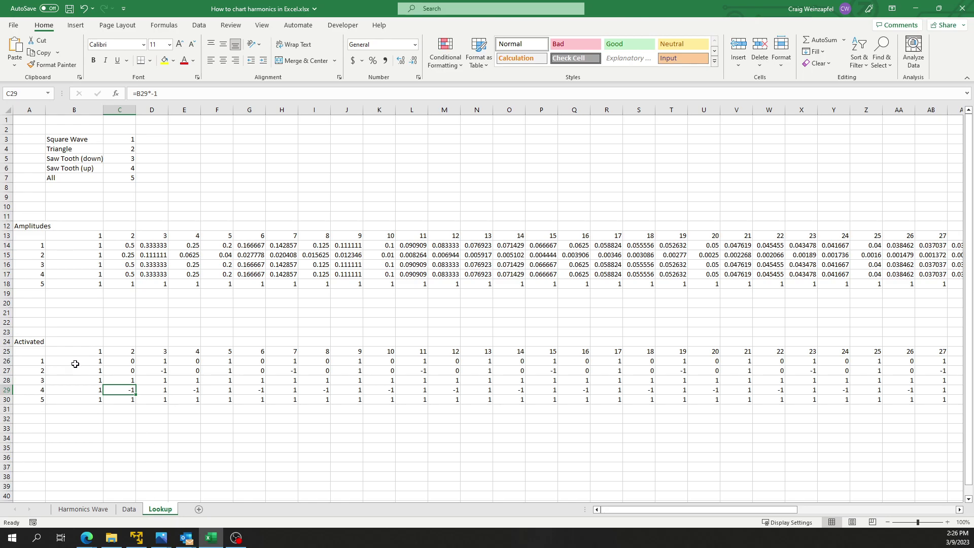
left_click(156, 370)
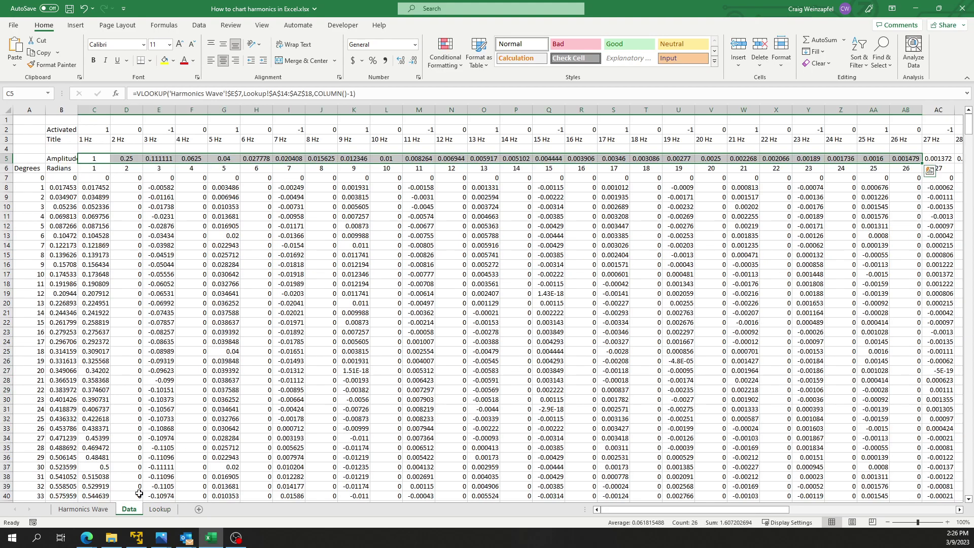
left_click(129, 509)
left_click(167, 130)
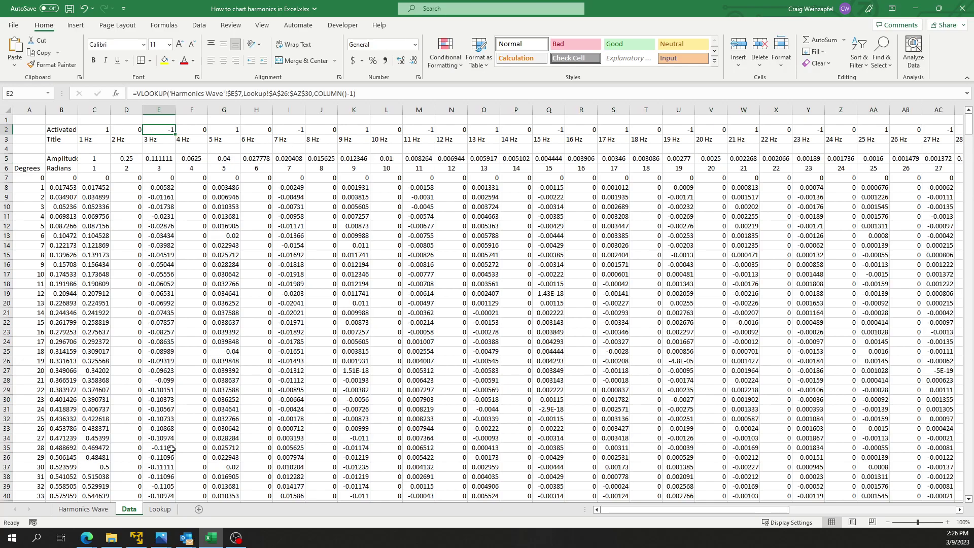
left_click(160, 510)
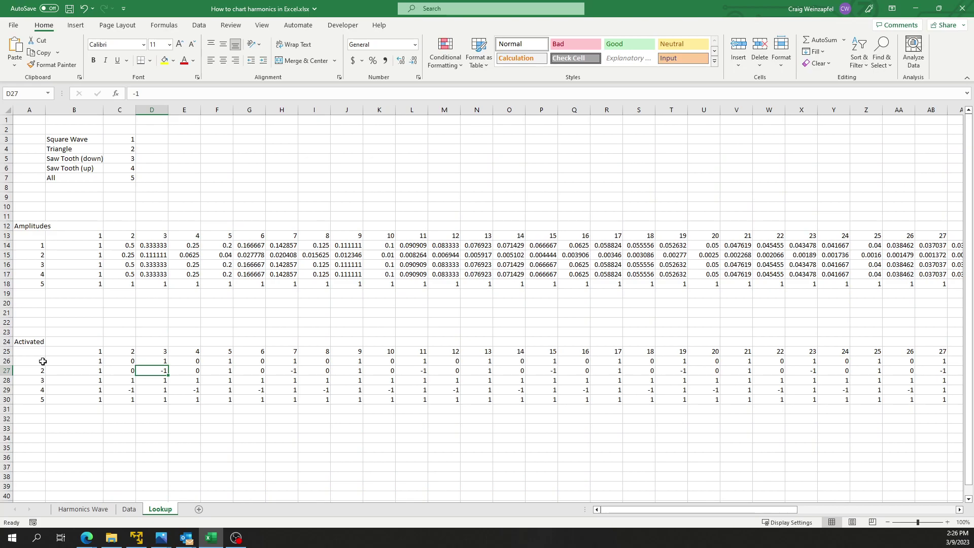
left_click_drag(36, 362, 41, 399)
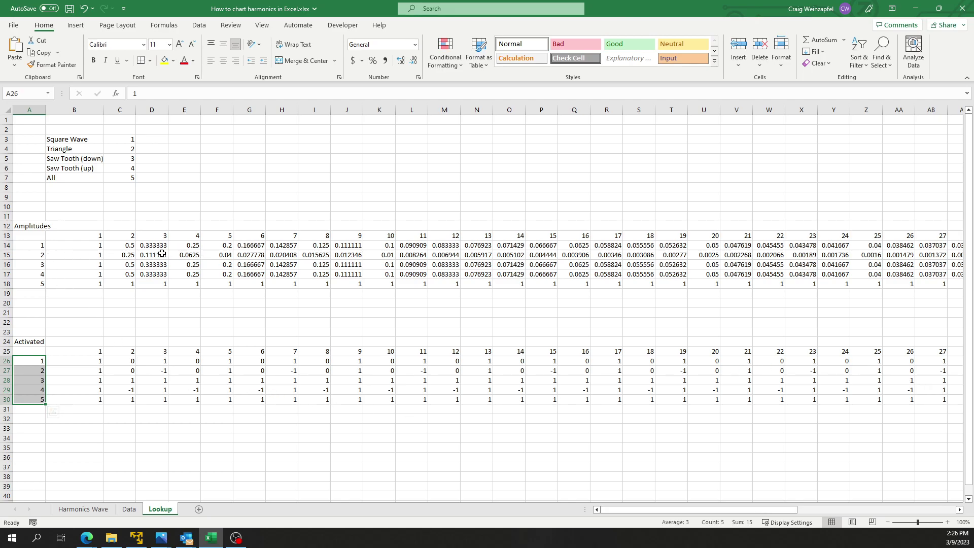
left_click(134, 513)
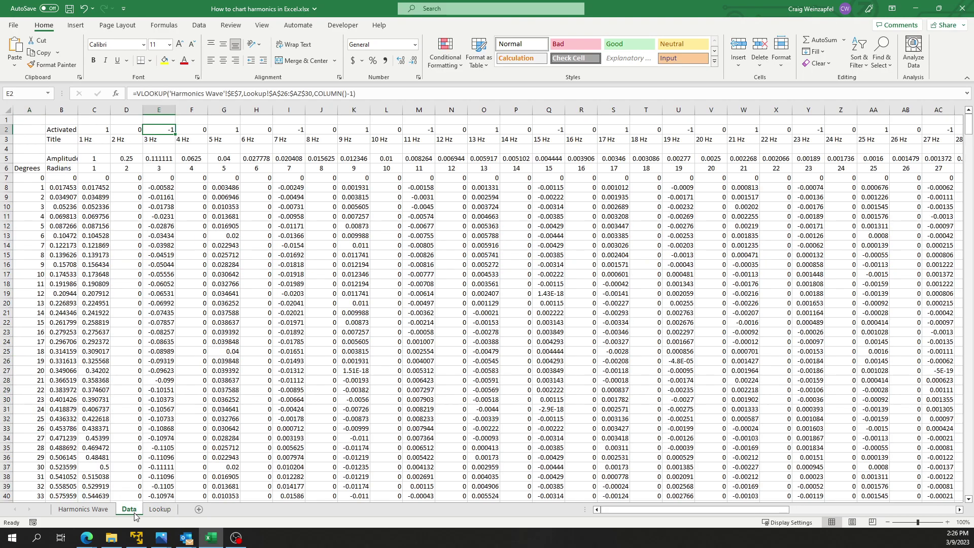
left_click(167, 196)
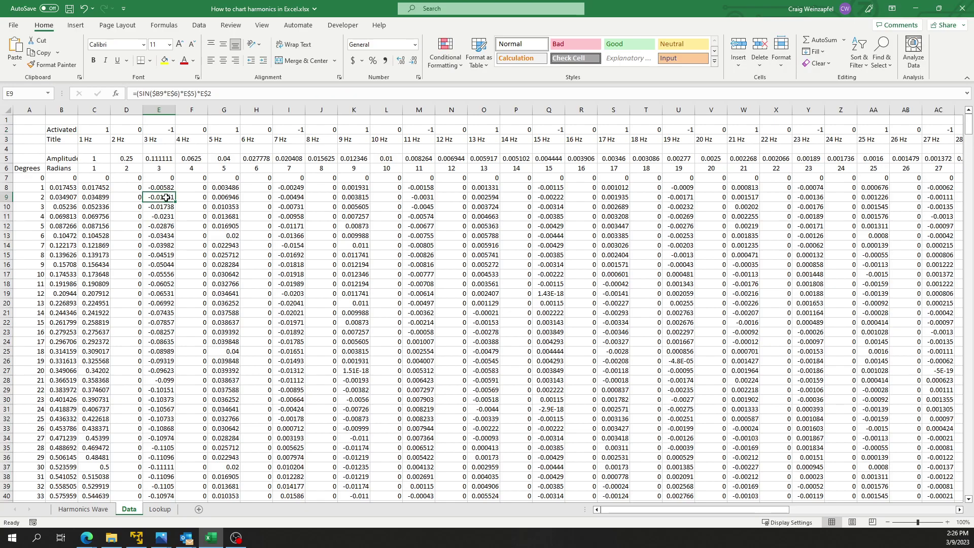
double_click(166, 198)
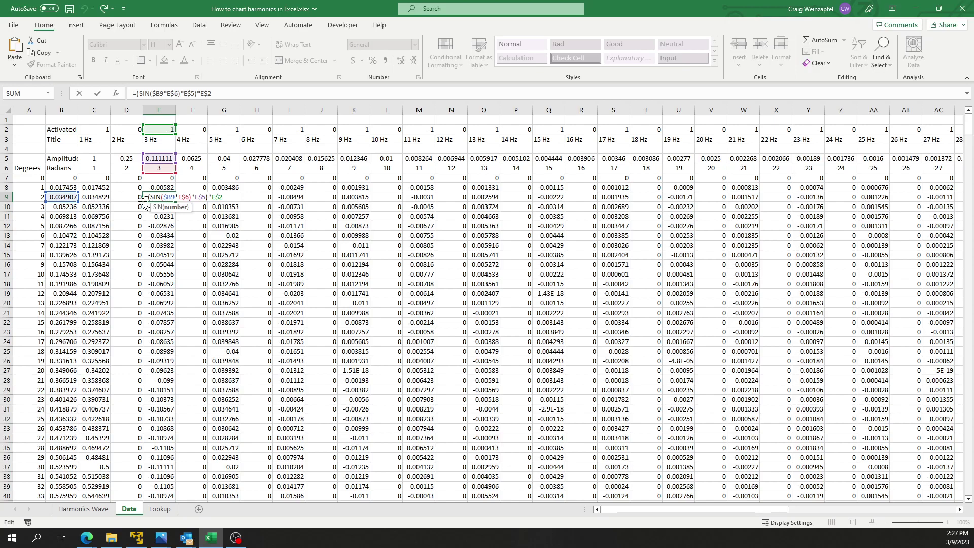
key("Return")
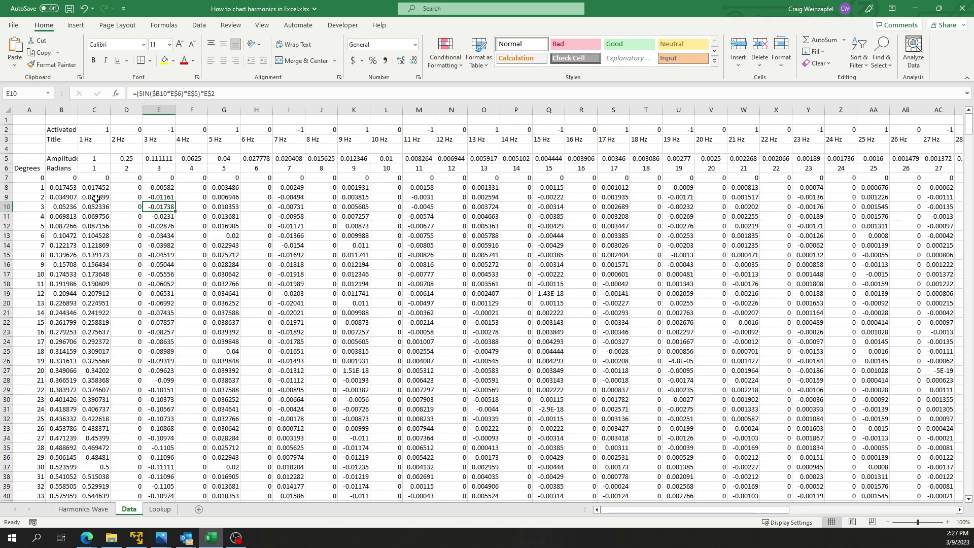
double_click(155, 207)
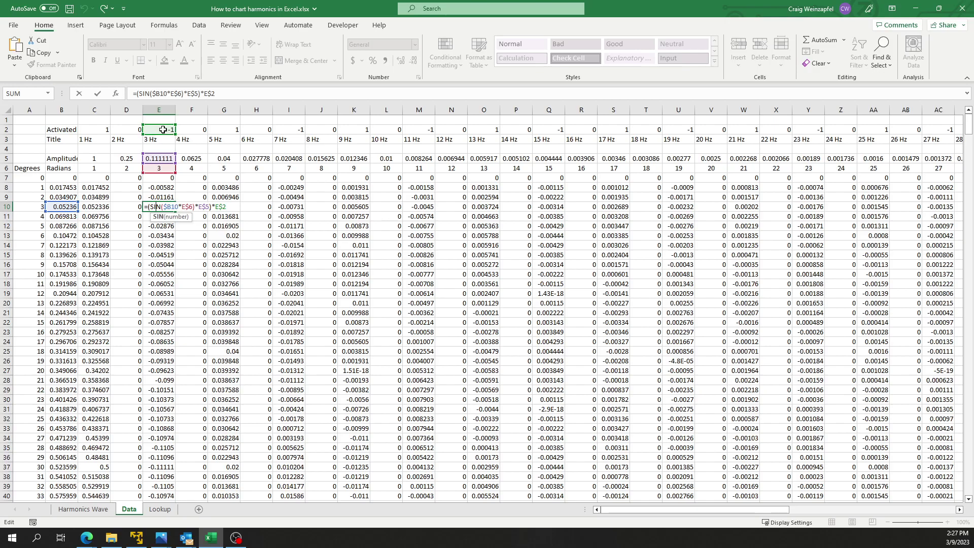
key("Return")
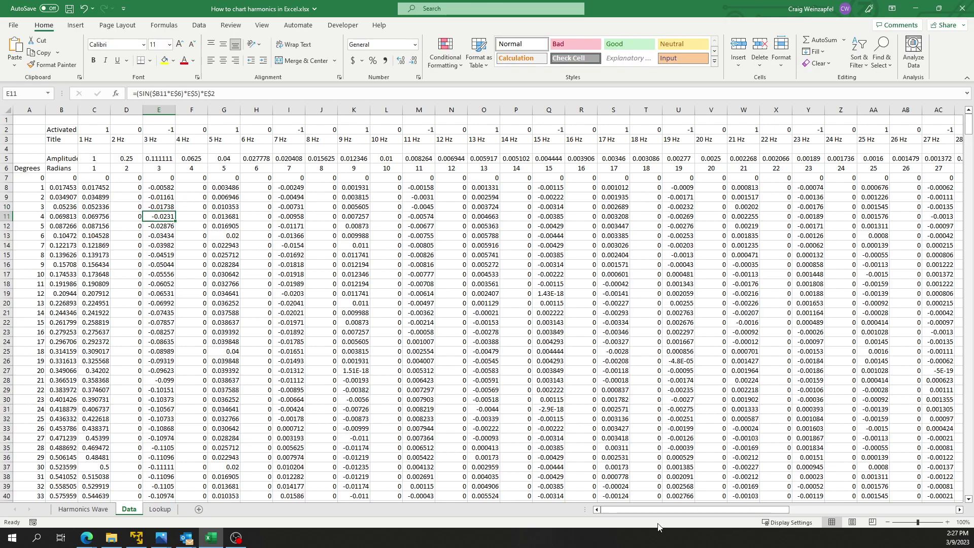
left_click_drag(650, 509, 854, 507)
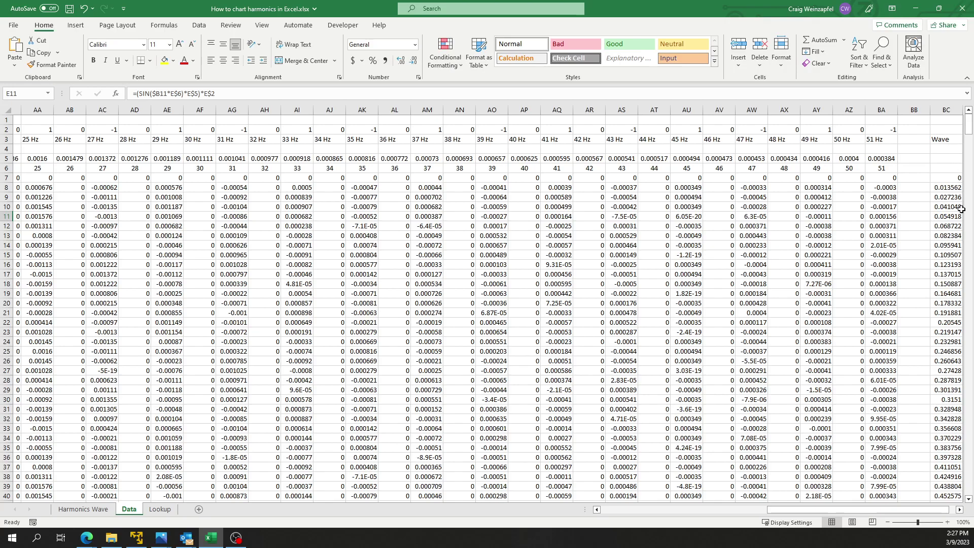
Step: Inspect the Wave SUM formulas in BC7 and BC8 to see their summed ranges
left_click(955, 178)
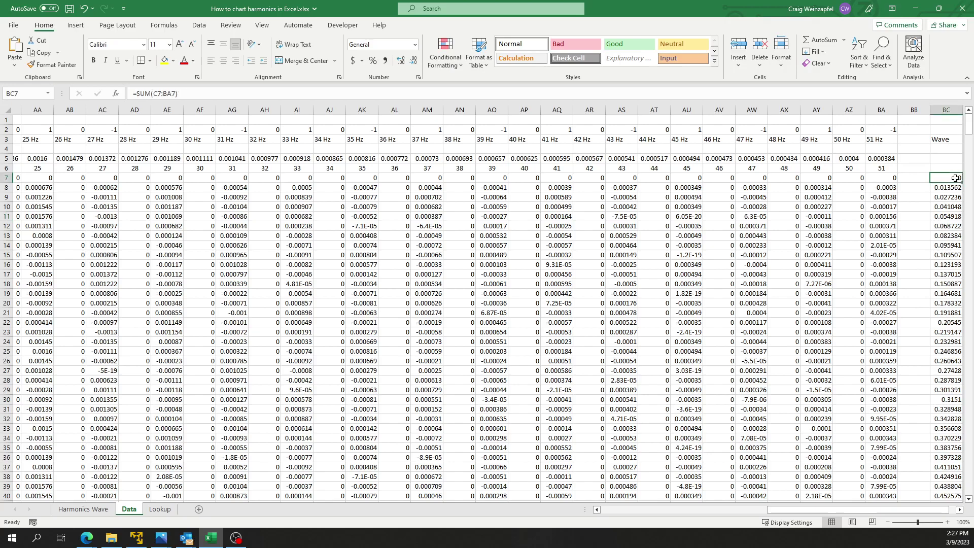
double_click(955, 178)
key("Return")
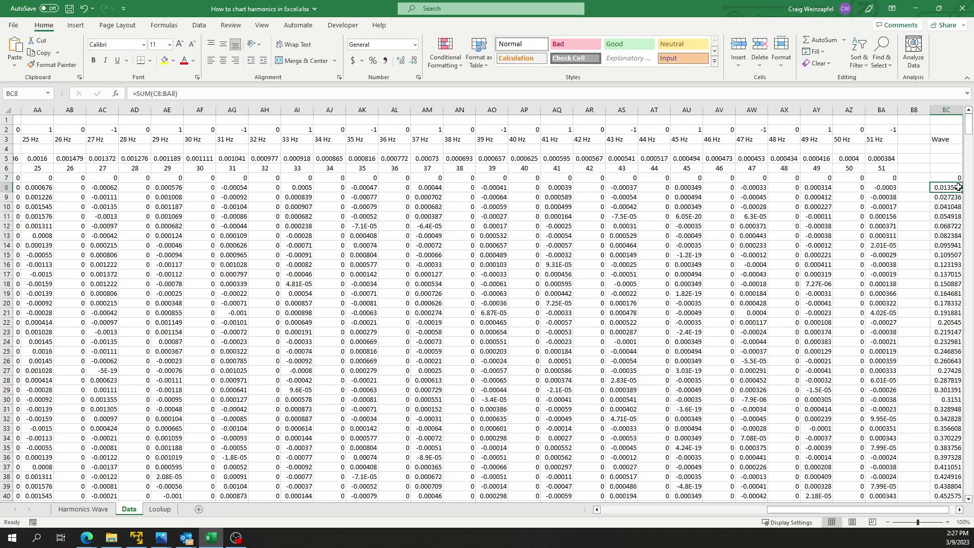
double_click(952, 187)
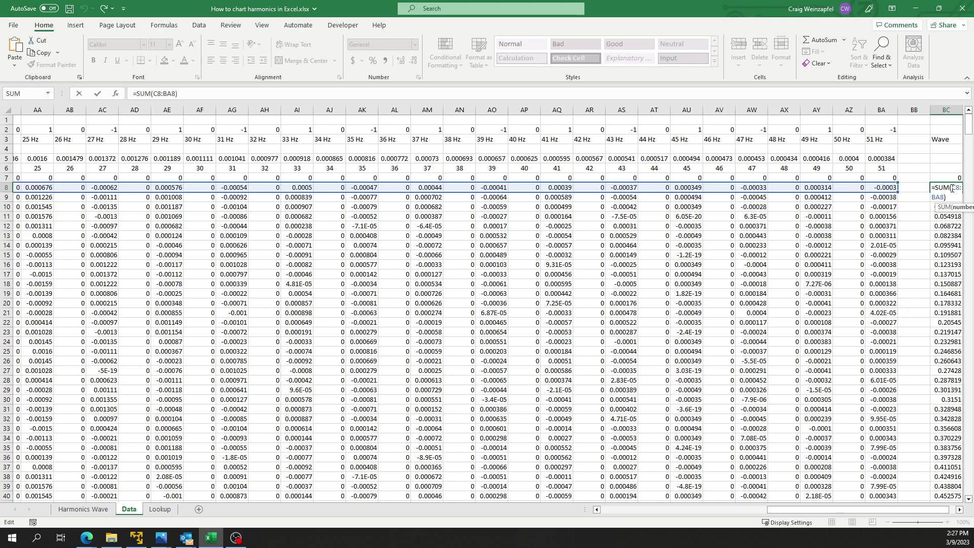
key("Return")
Step: On the Harmonics Wave sheet, check the chart's data series, then open its wave-type dropdown
left_click(82, 508)
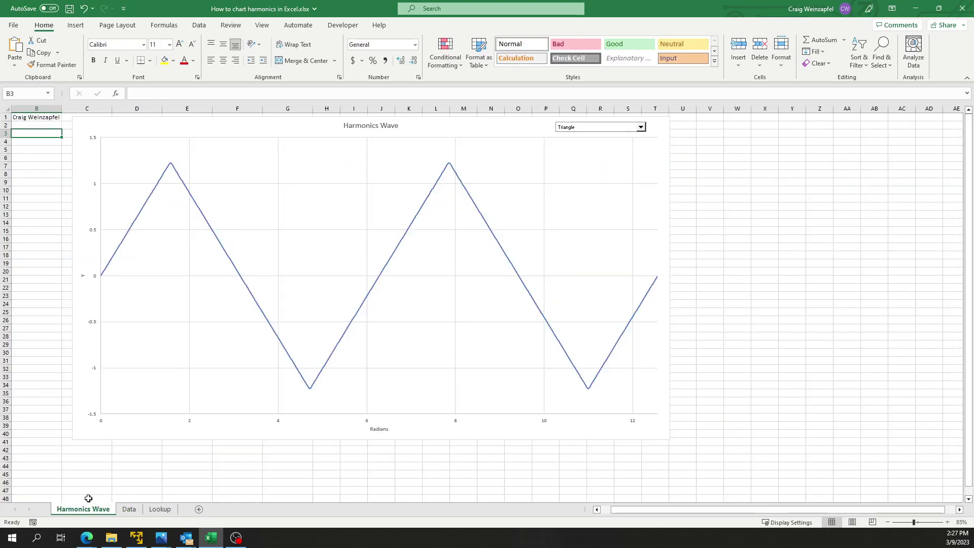
left_click(363, 304)
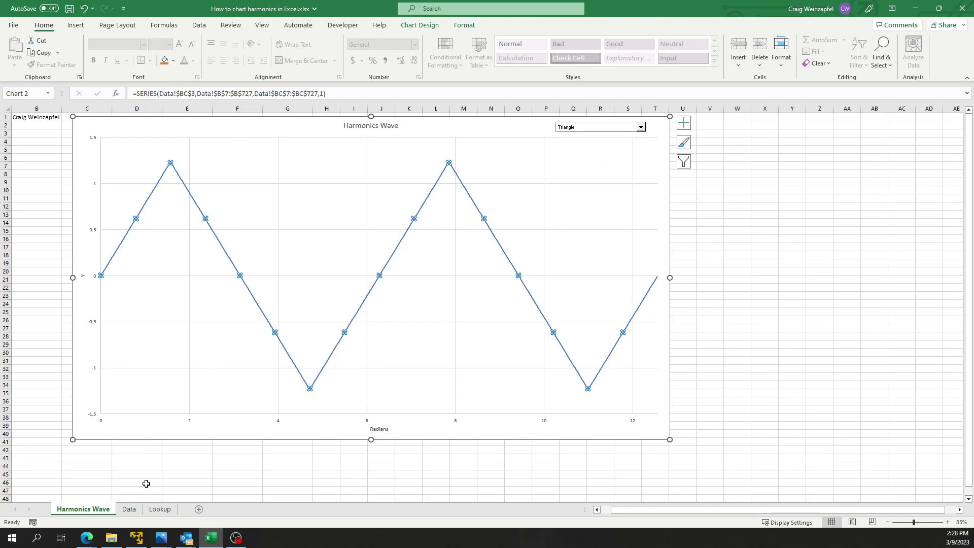
left_click(129, 509)
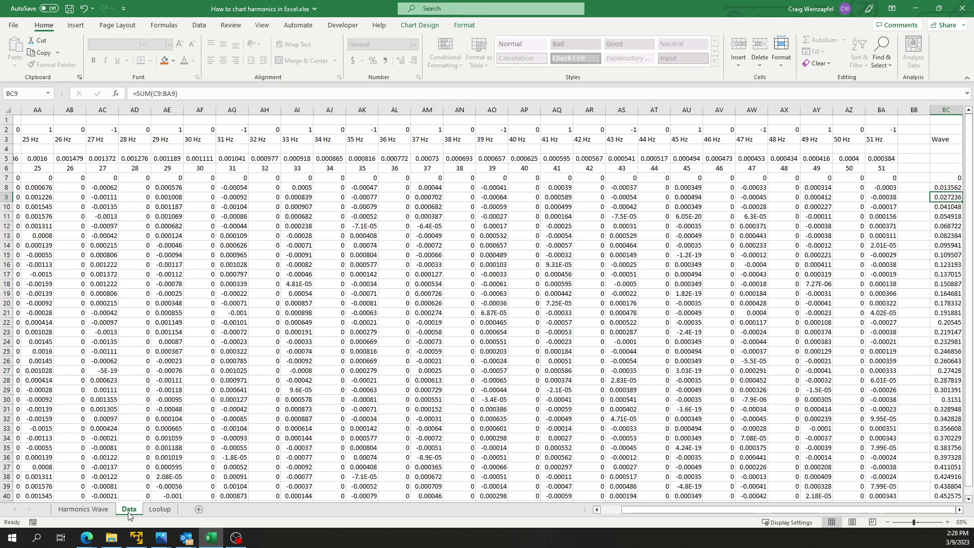
left_click(86, 510)
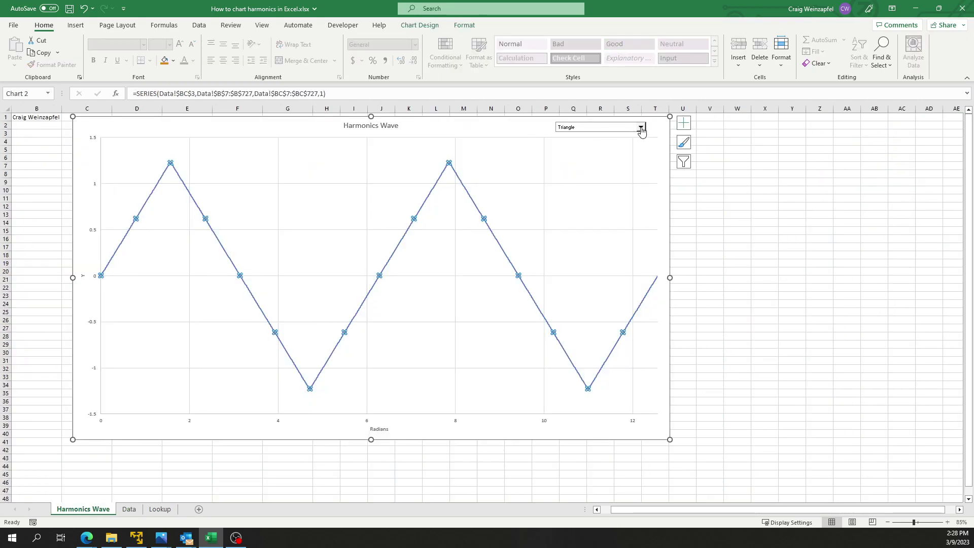
left_click(798, 229)
left_click(642, 129)
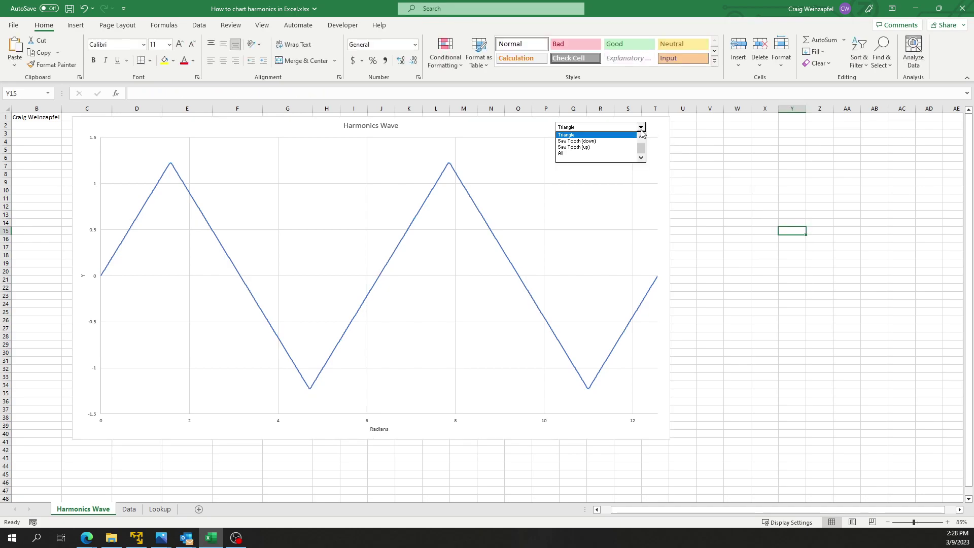
Step: Switch the chart to Saw Tooth (up), then Saw Tooth (down), finishing on All
left_click(620, 148)
left_click(615, 128)
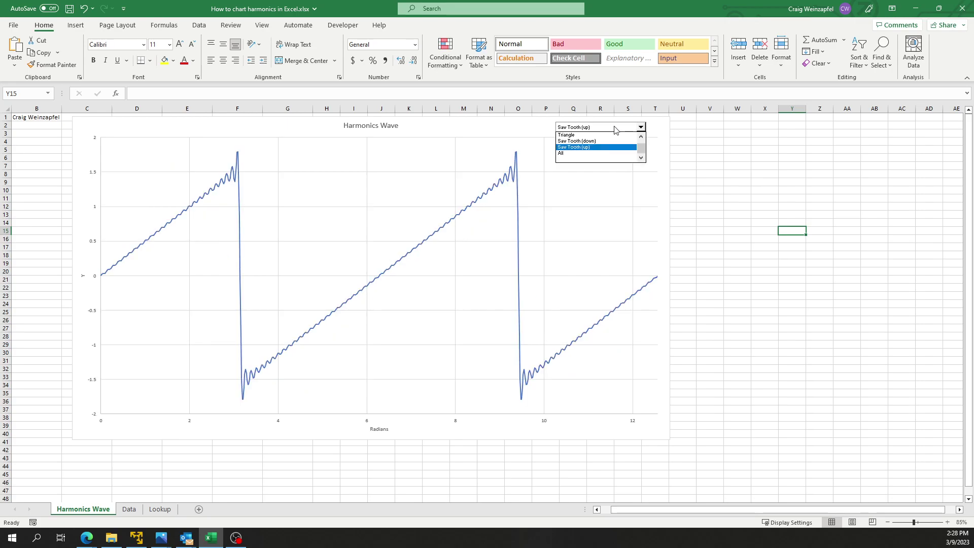
left_click(612, 142)
left_click(615, 130)
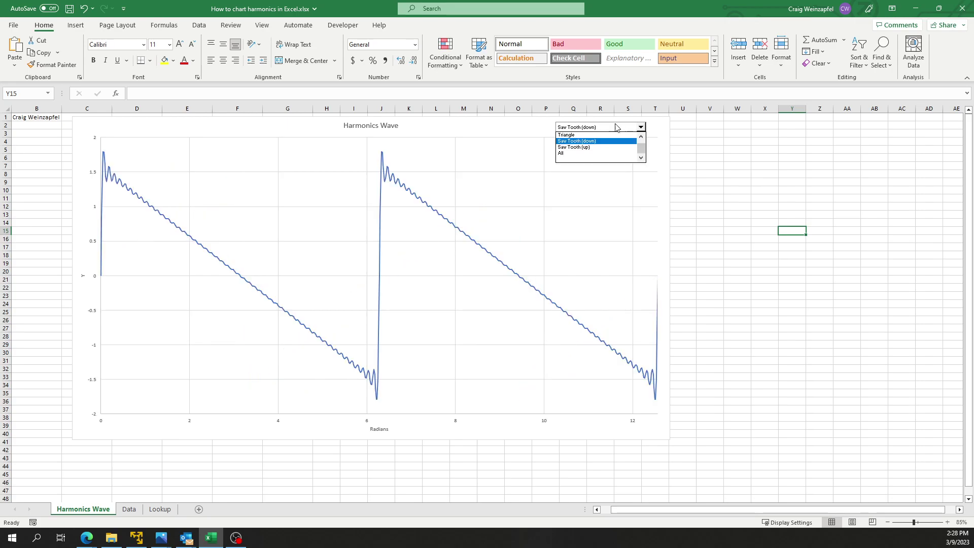
left_click(612, 153)
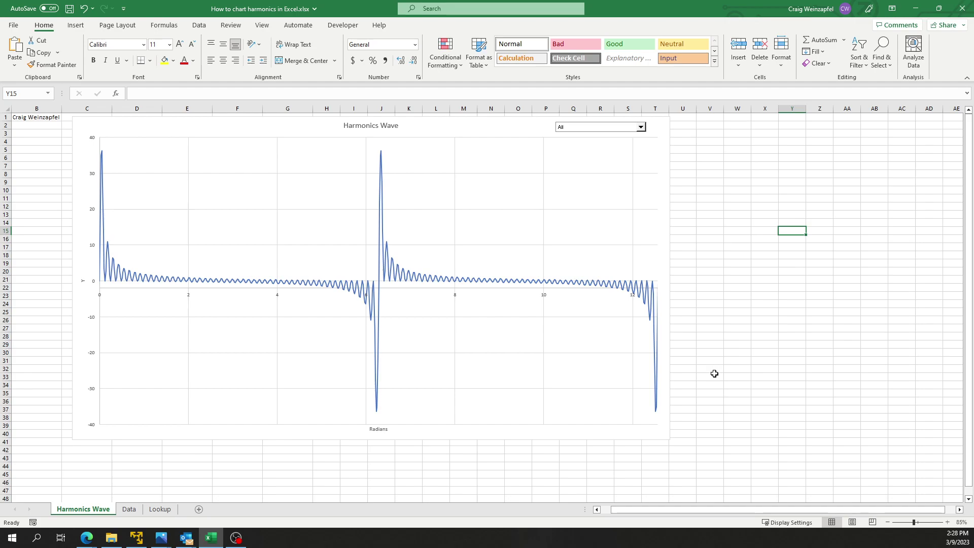
left_click(641, 127)
left_click(641, 136)
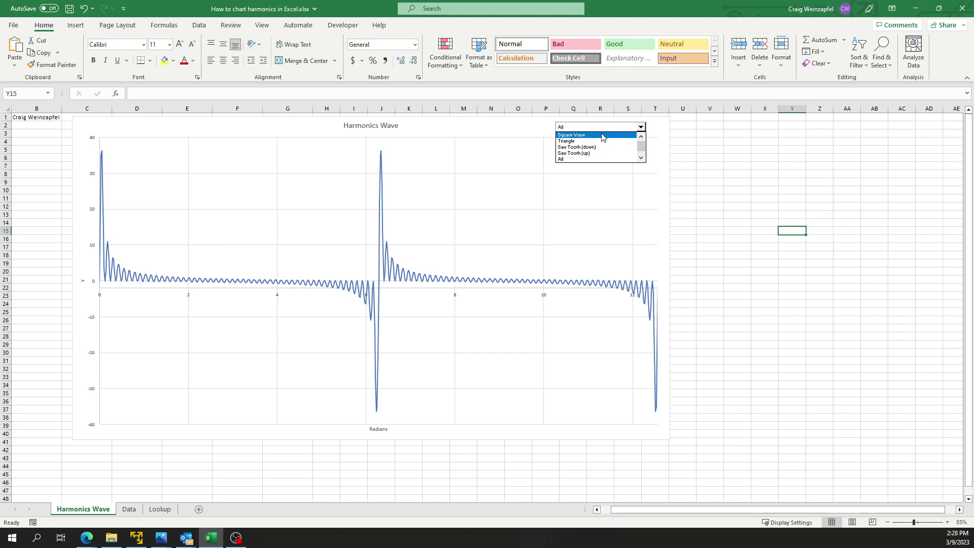
left_click(611, 128)
left_click(760, 369)
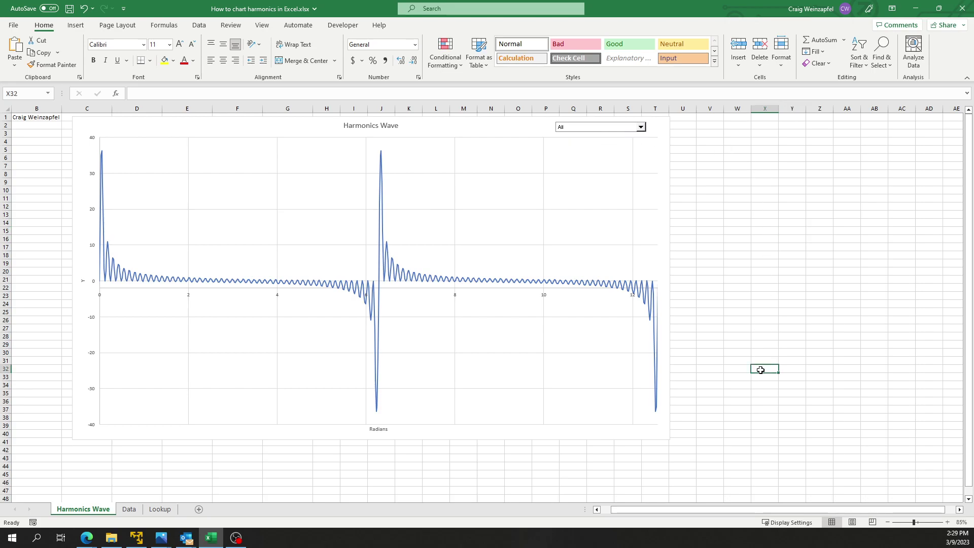